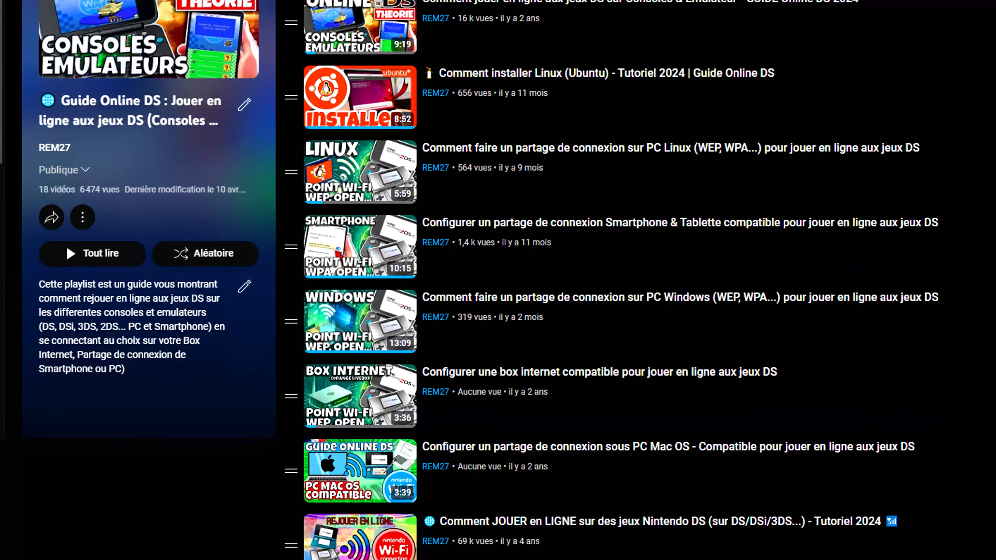
Look through the videos of the Guide Online DS playlist.
scroll(628, 280, down, 5)
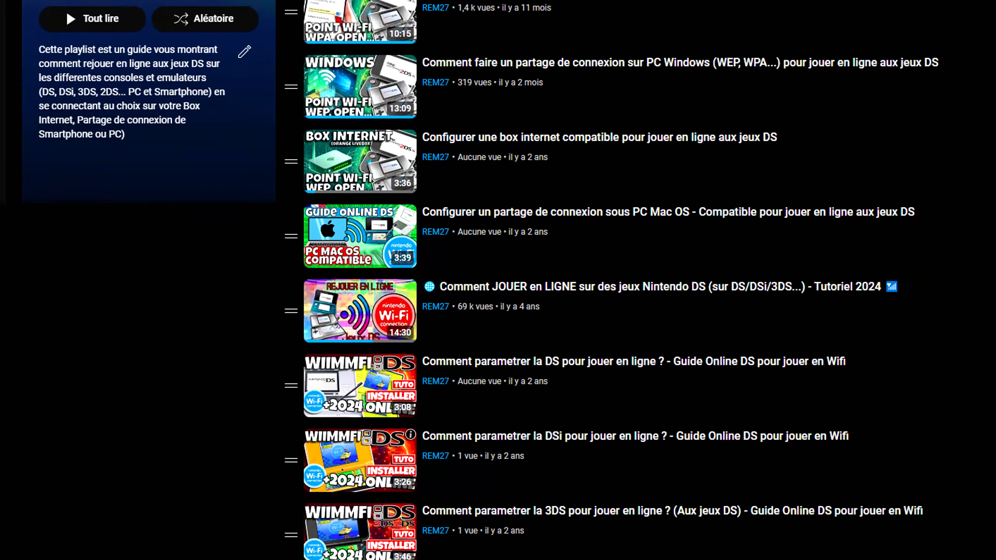
scroll(628, 280, down, 5)
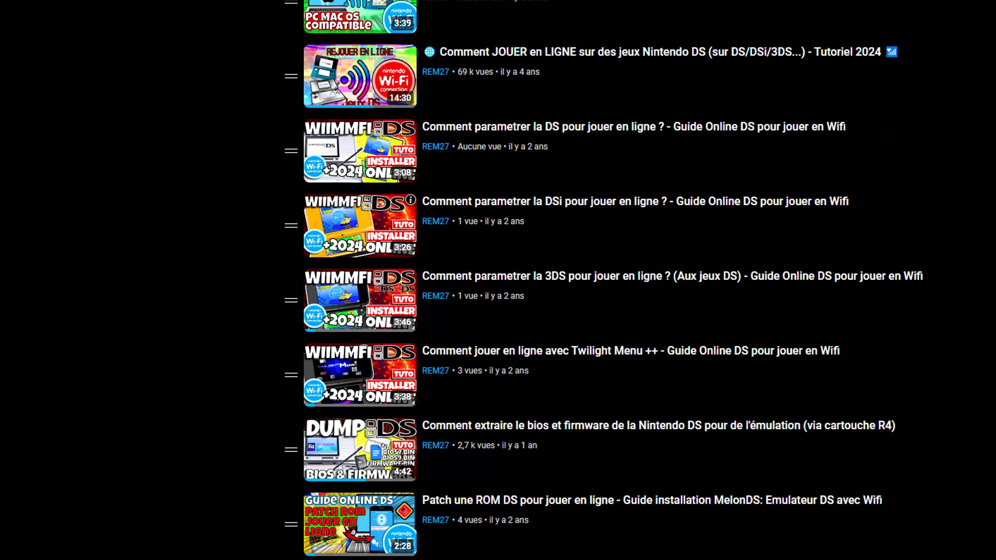
scroll(628, 280, down, 3)
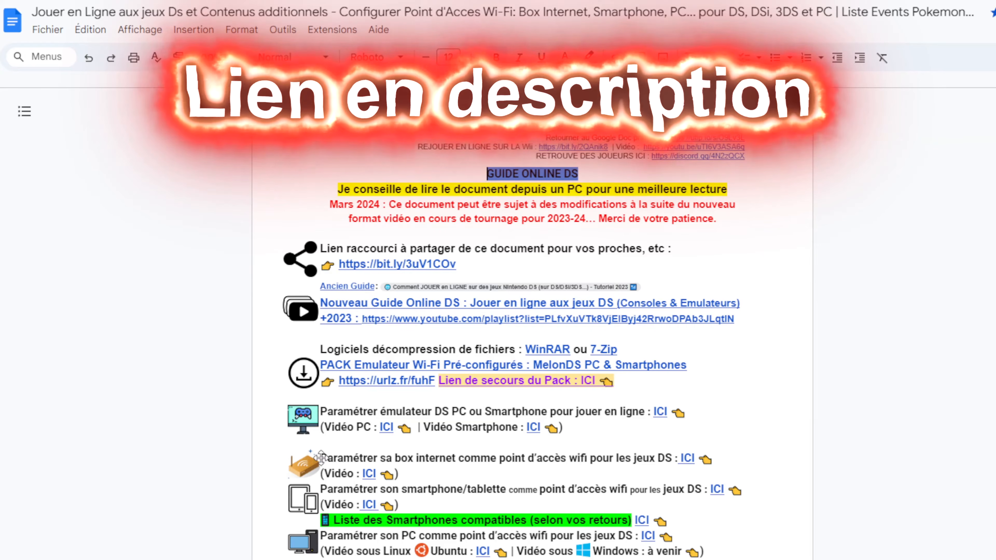
Follow the guide document's link on setting up an internet box for DS games and review the providers' administration addresses.
drag(344, 458, 676, 459)
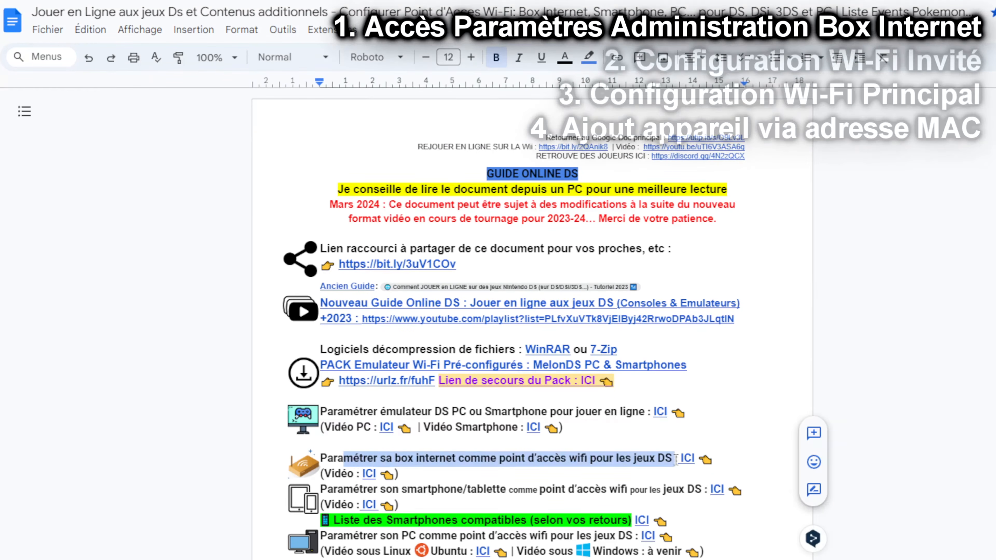
click(691, 457)
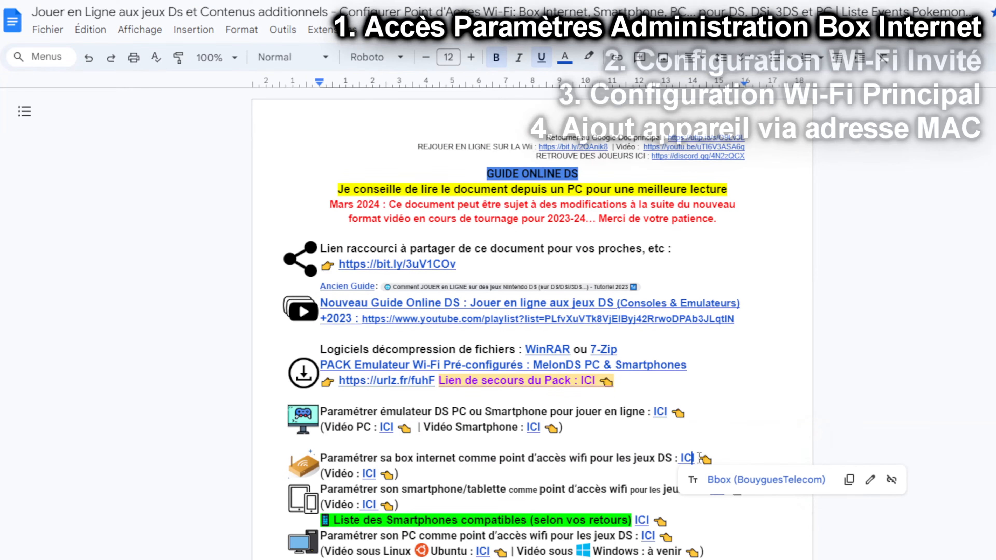
click(748, 479)
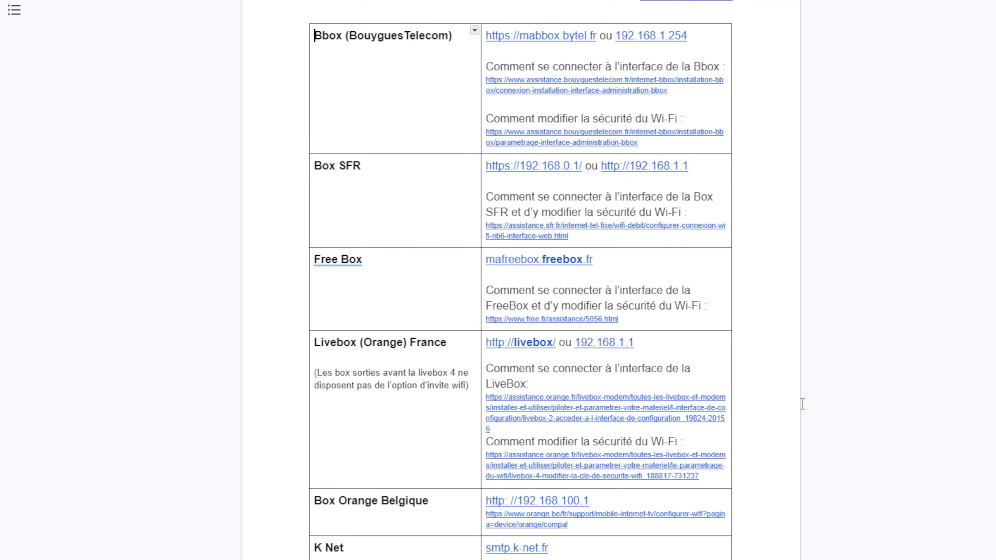
scroll(802, 404, down, 3)
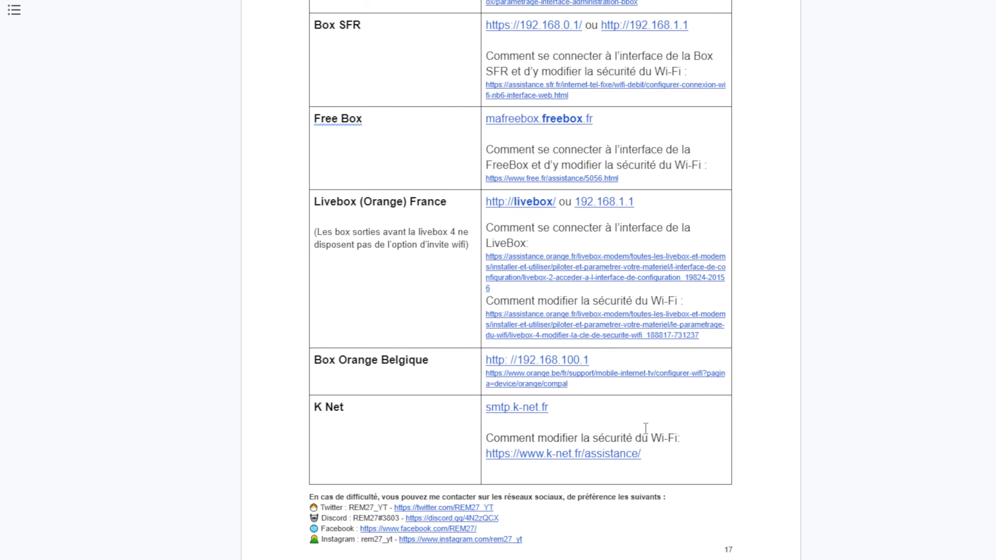
scroll(726, 422, down, 9)
scroll(725, 420, down, 5)
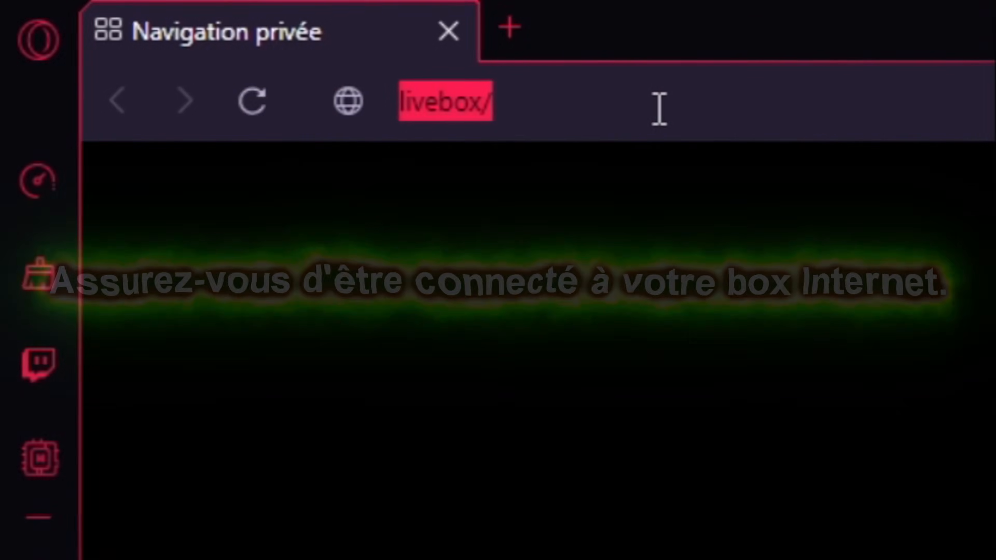
Load the livebox/ address in the browser and continue to the site despite the insecure connection.
click(595, 210)
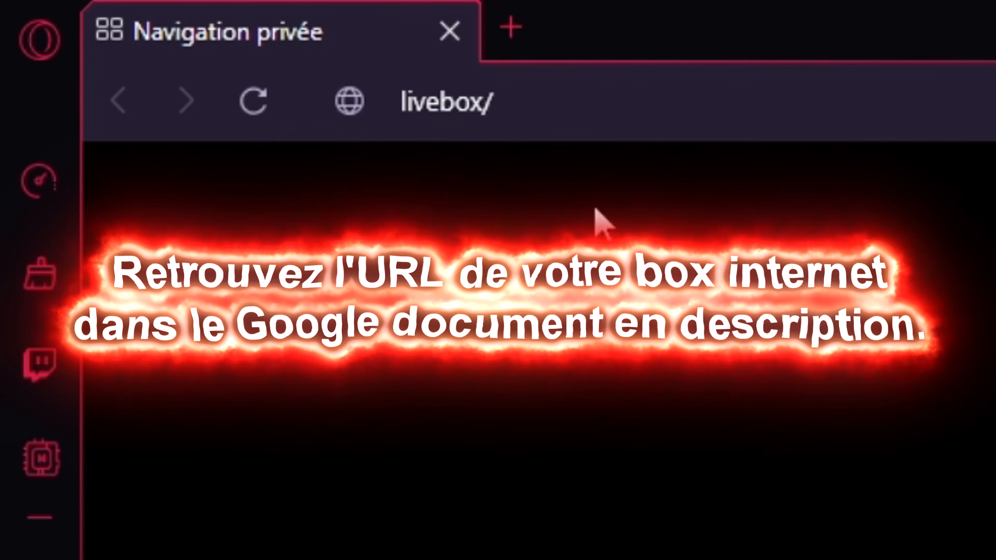
click(527, 100)
key(Return)
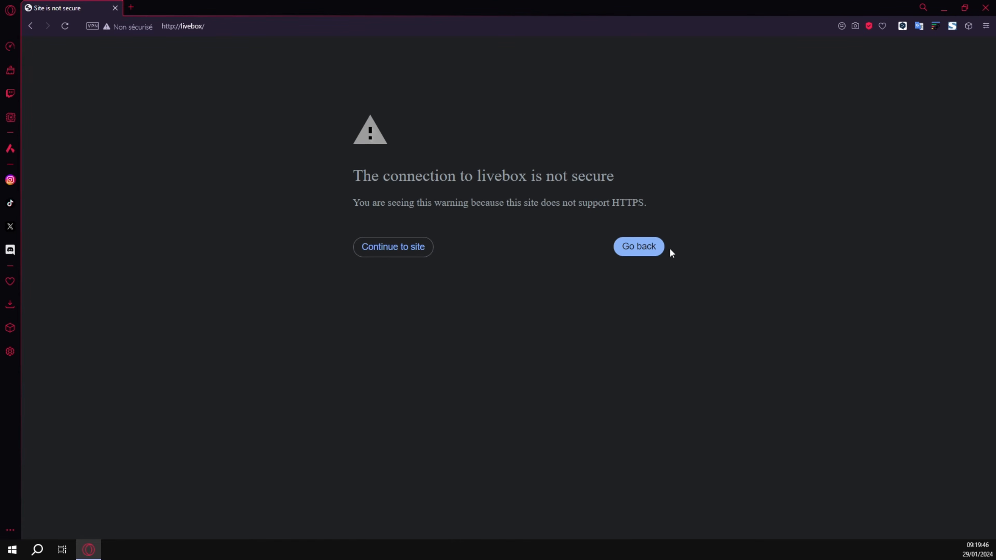
click(397, 253)
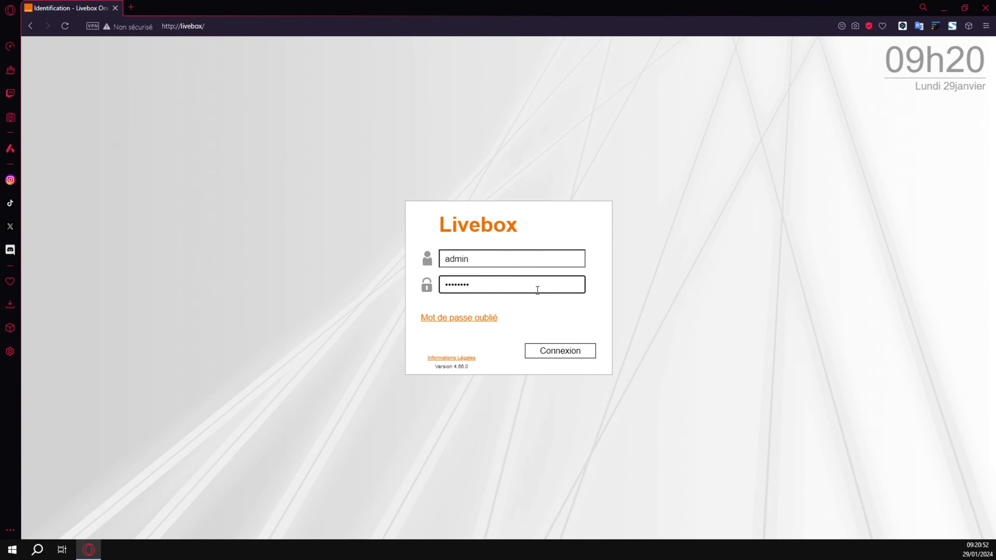
Sign in as admin with the account password and open the guest Wi-Fi settings of the local network.
key(Return)
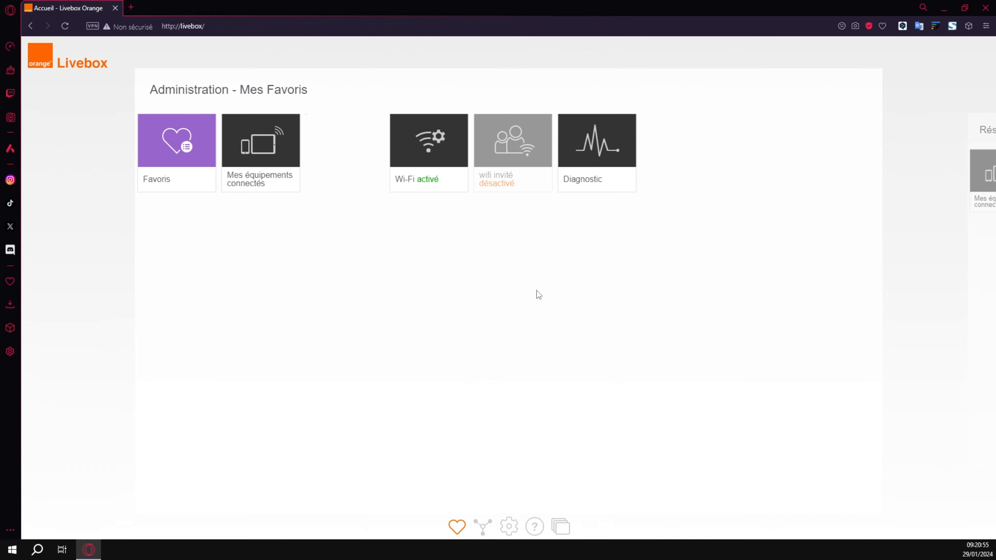
mouse_move(942, 297)
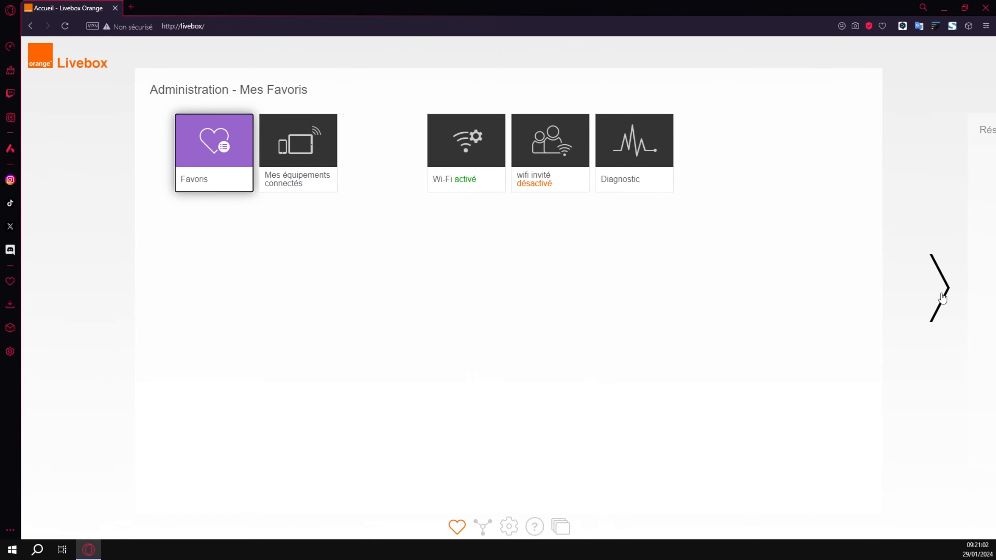
click(943, 297)
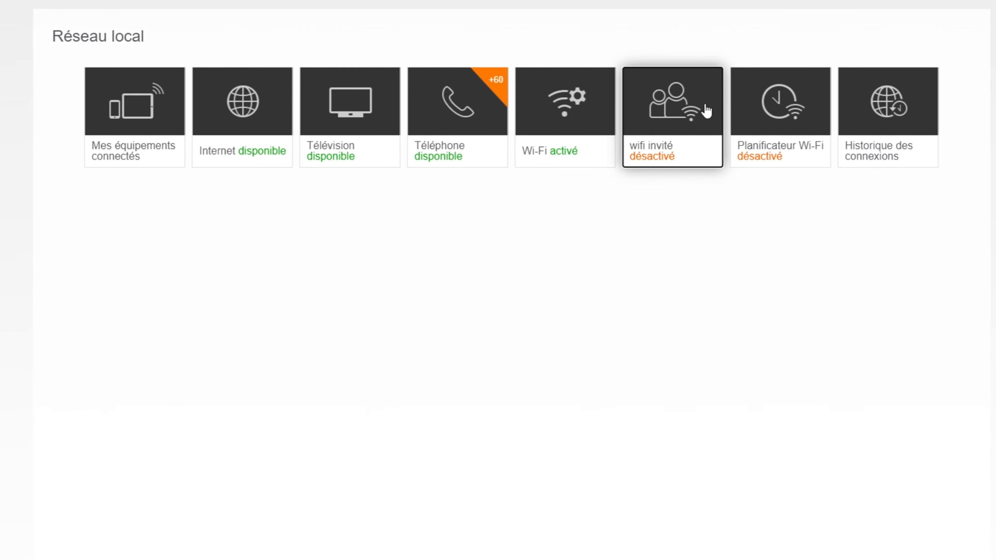
click(702, 154)
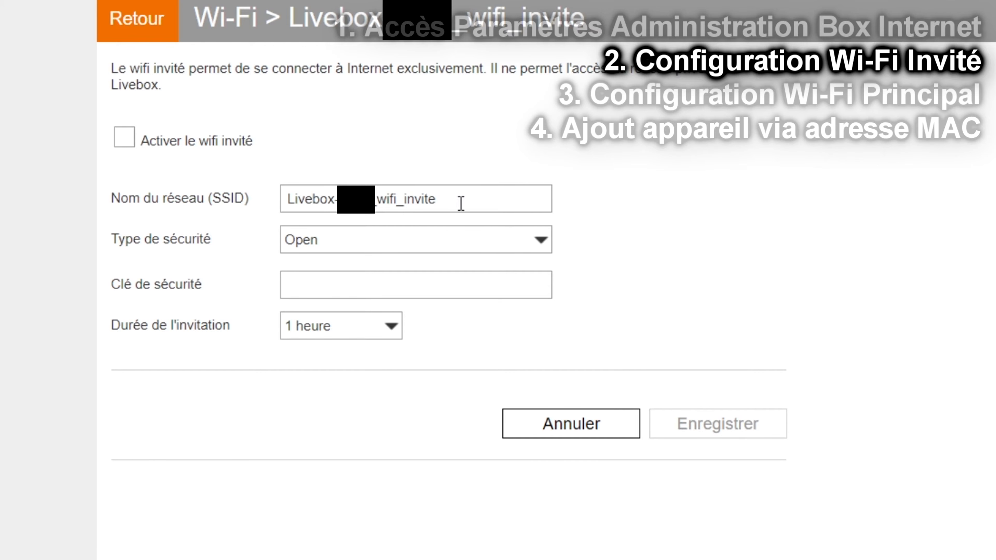
Set the guest Wi-Fi's security type to Open and its invitation duration to 1 heure.
click(546, 242)
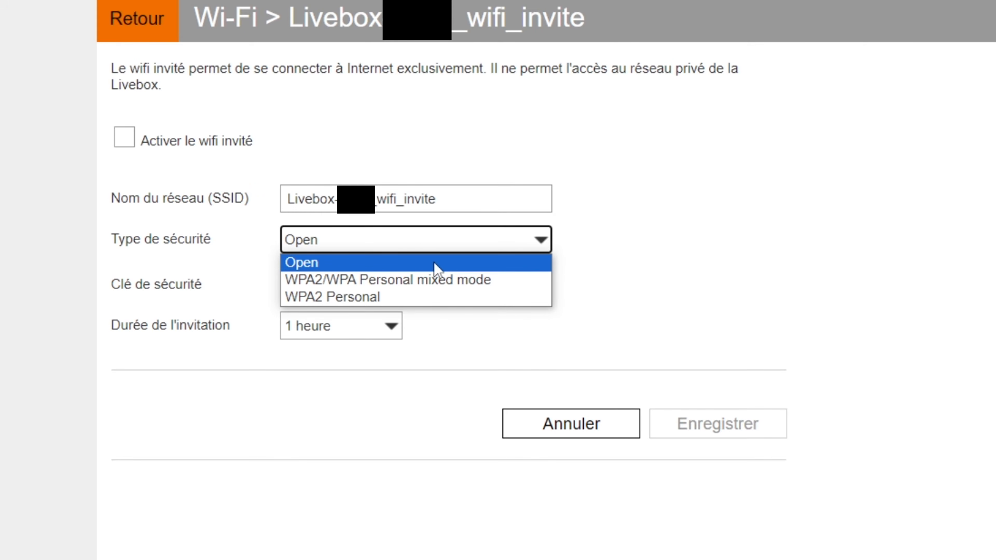
click(435, 271)
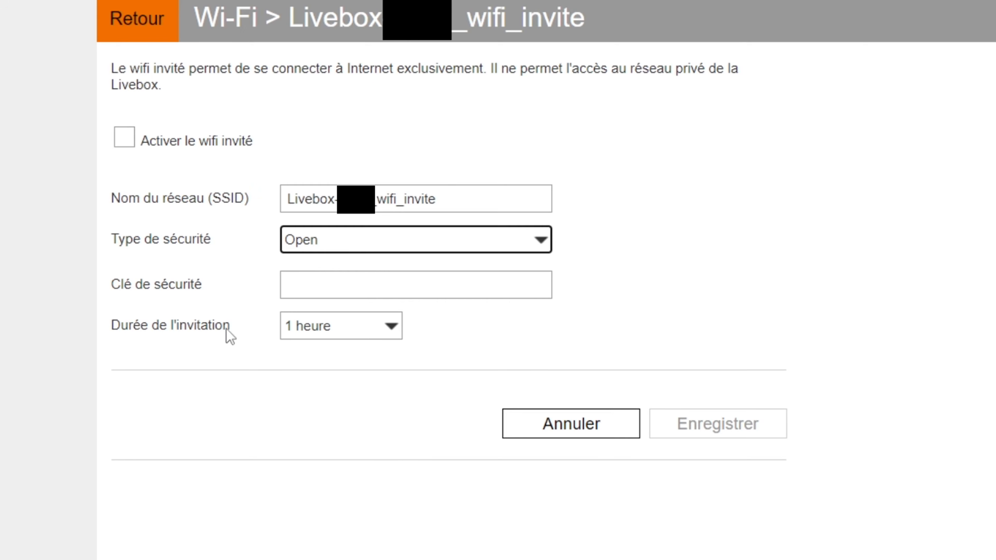
click(389, 330)
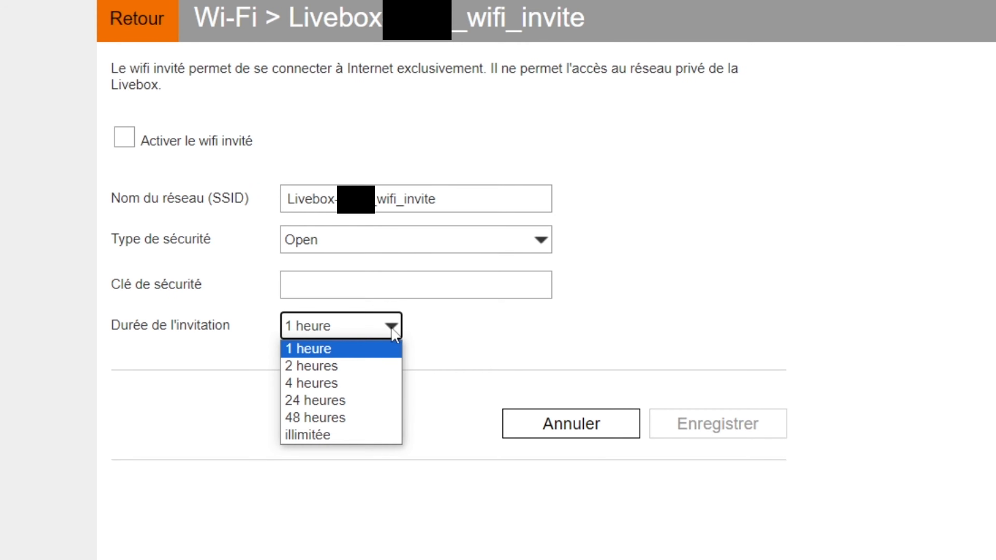
click(318, 349)
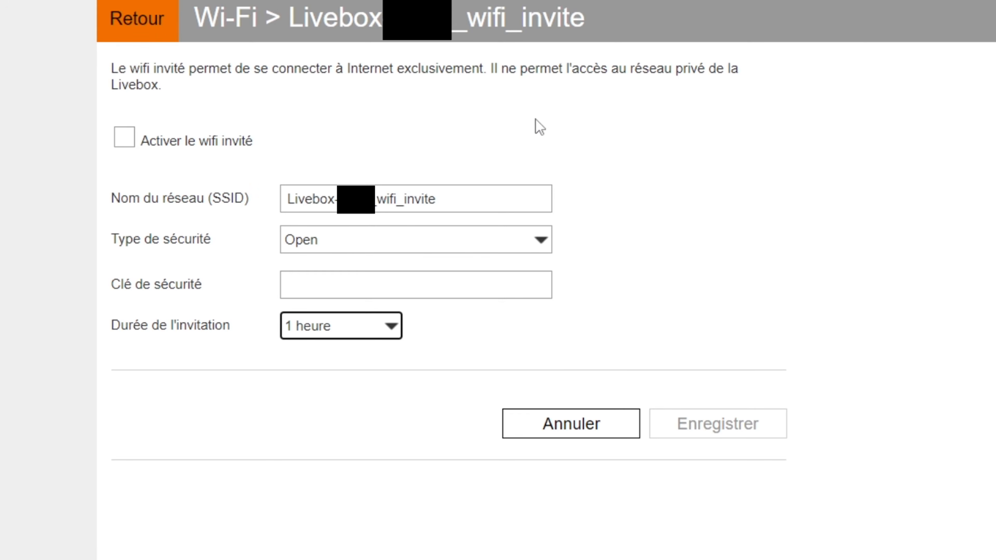
Enable the guest Wi-Fi, save the settings and confirm its activation.
click(124, 137)
click(774, 423)
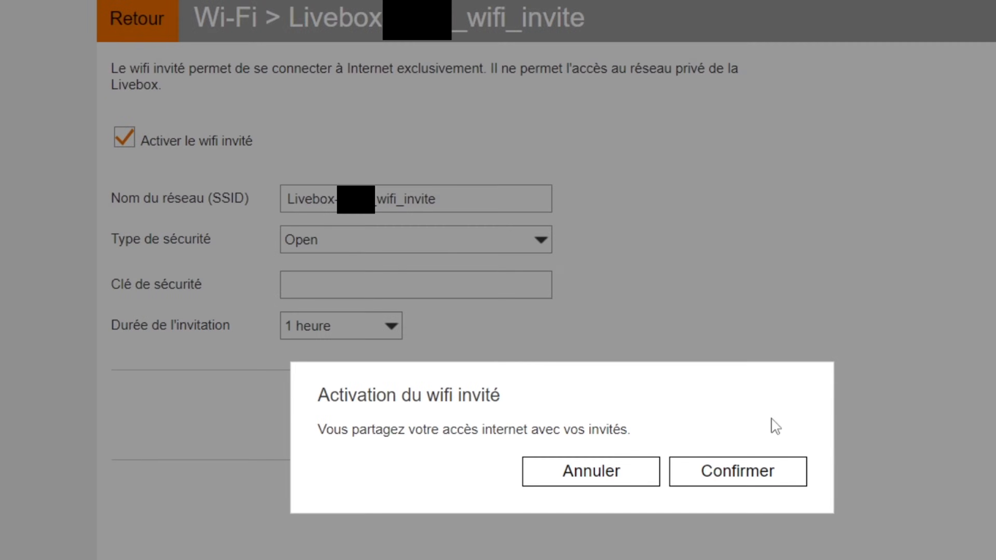
click(755, 481)
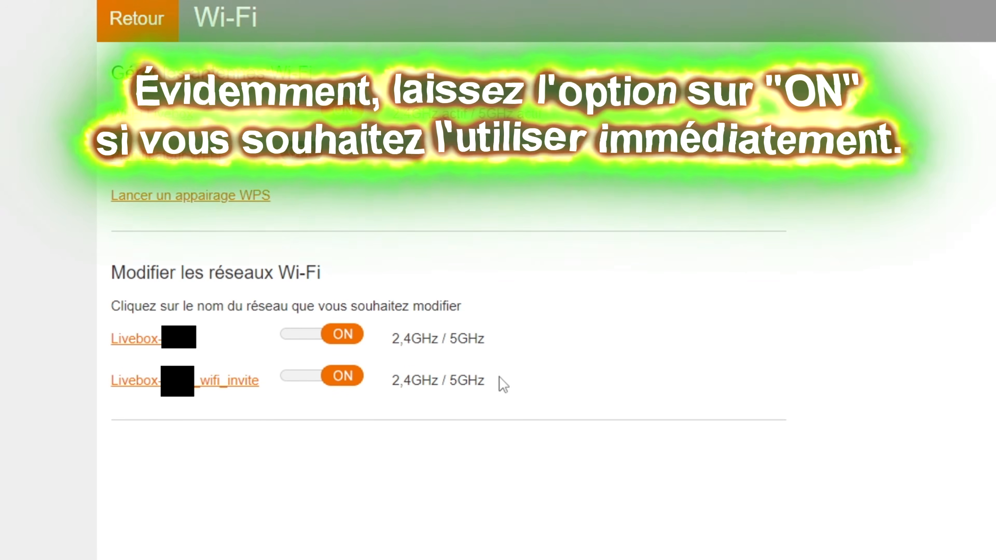
Switch off the guest network and open the main Livebox network's Wi-Fi settings.
click(344, 386)
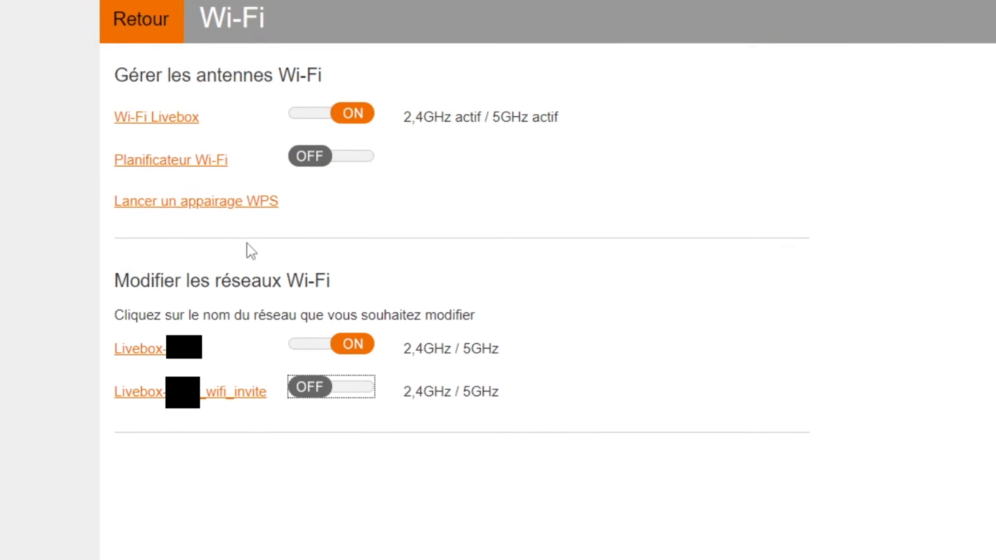
click(178, 41)
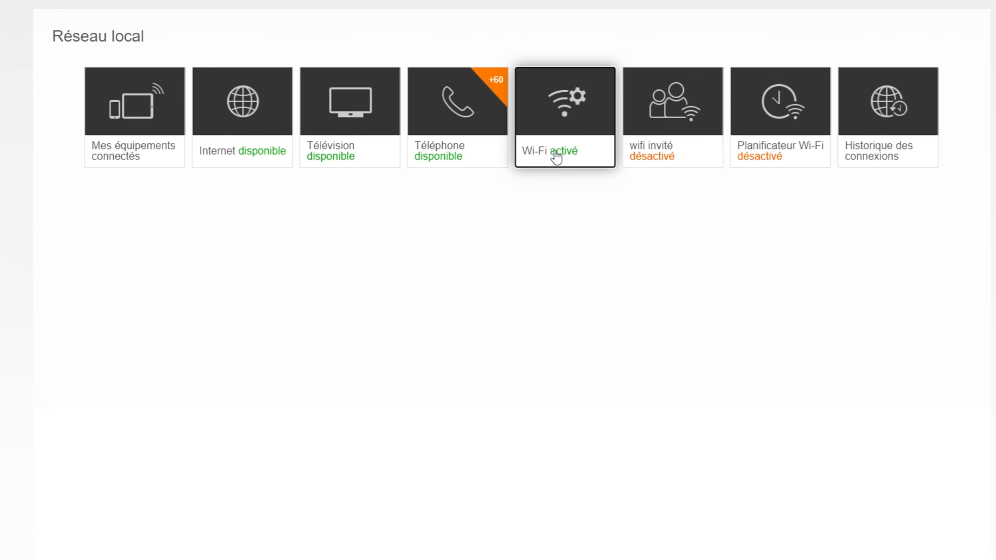
click(597, 122)
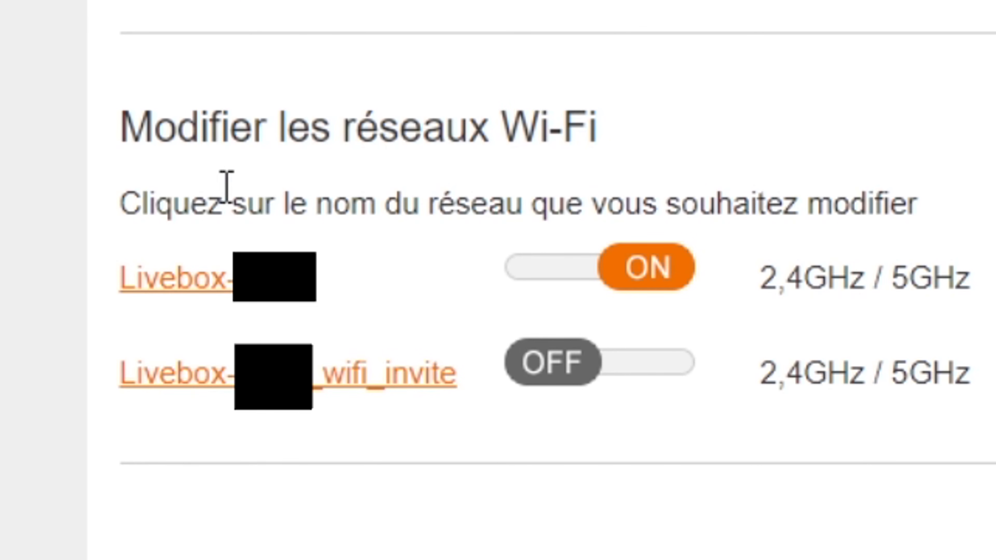
click(282, 300)
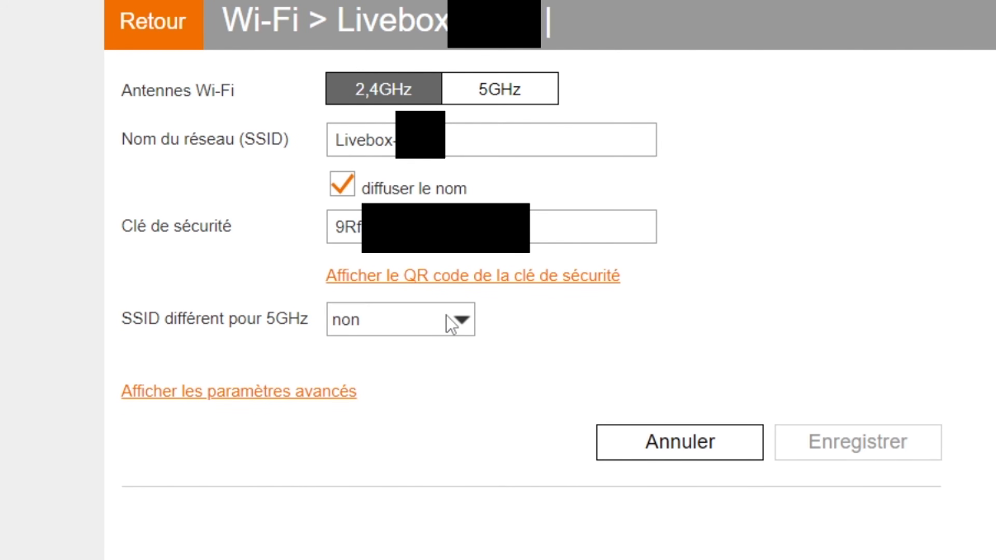
Set the separate SSID option for 5GHz to oui and save the main network's settings.
click(453, 319)
click(365, 347)
click(888, 442)
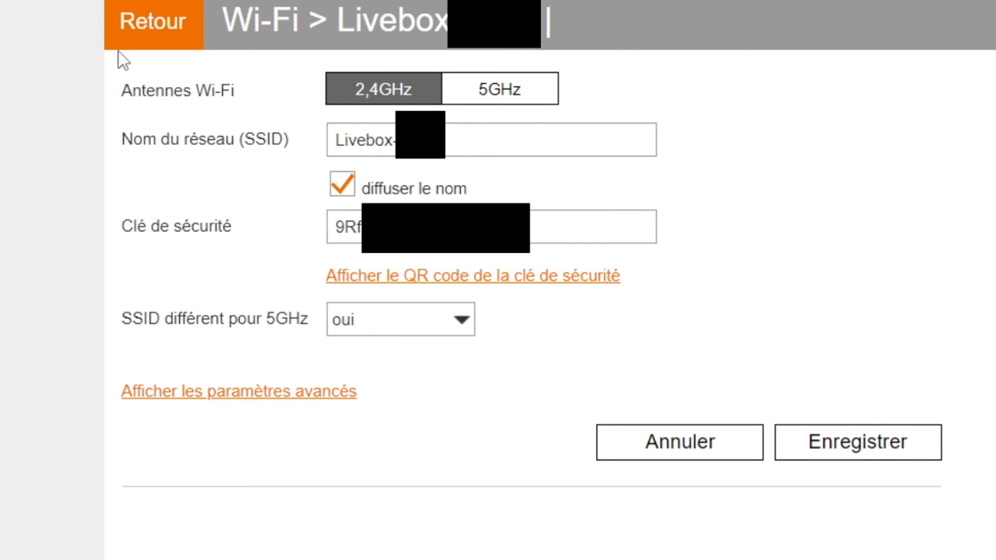
Open the 2,4GHz Livebox network's settings and turn off broadcasting of its name, dismissing the warning.
click(182, 33)
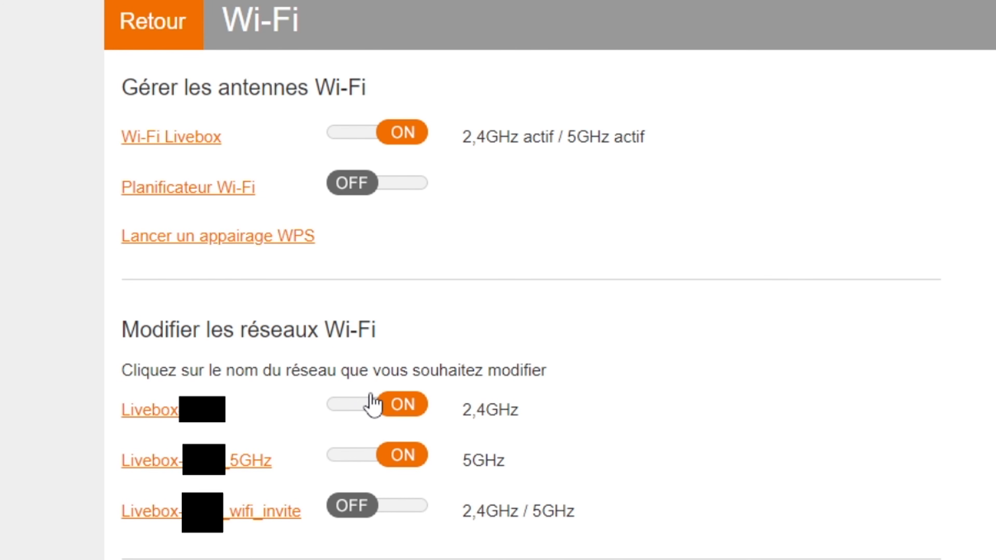
click(188, 420)
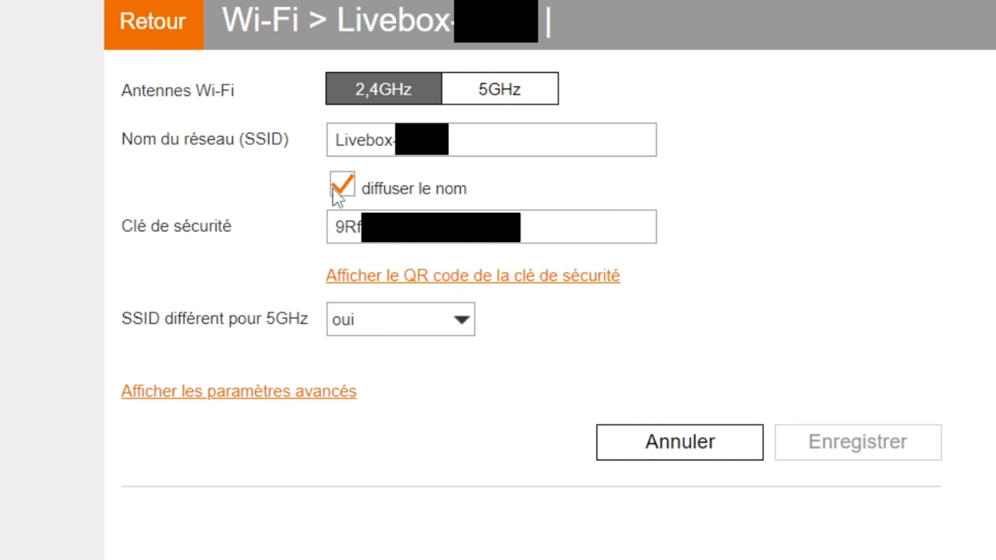
click(347, 192)
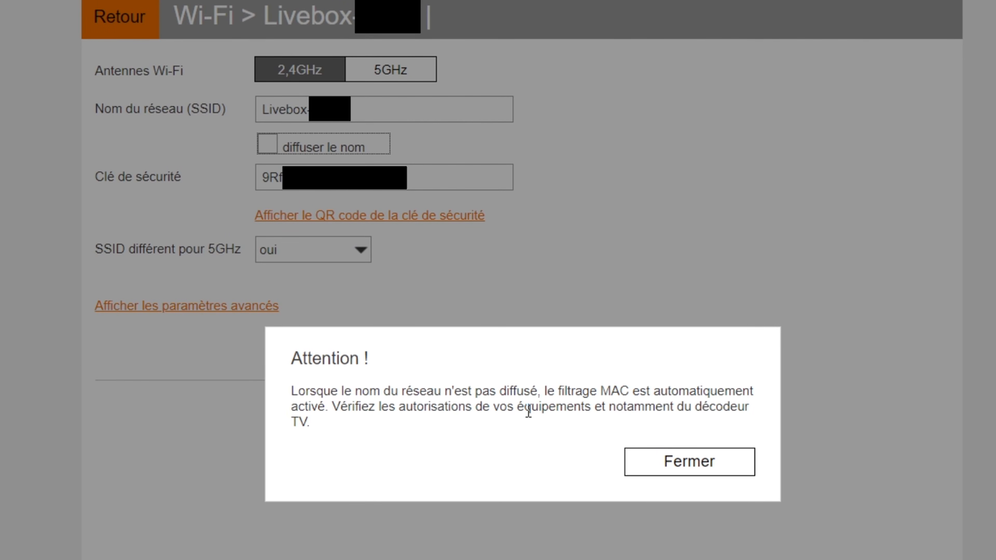
click(667, 461)
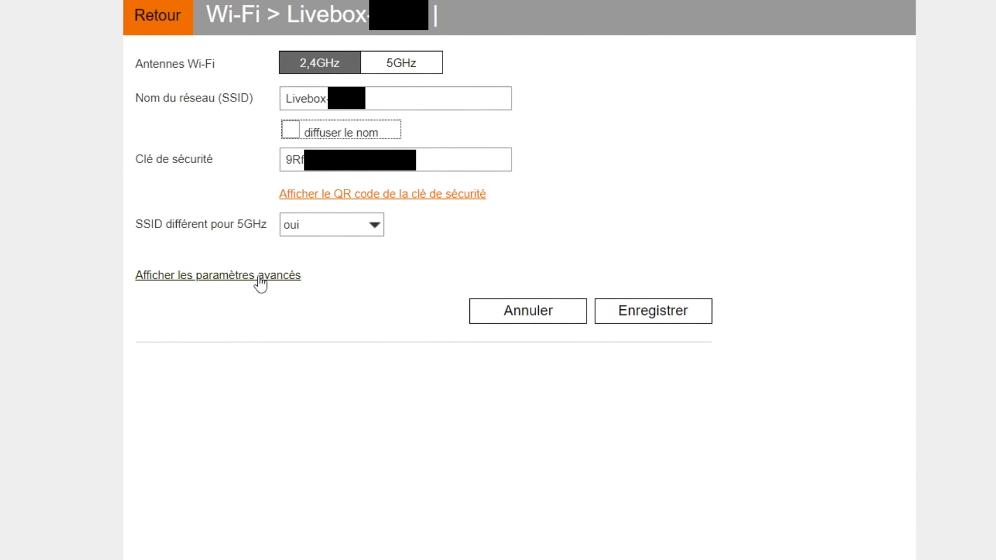
Show the 2,4GHz network's advanced settings and set its security type to Open, dismissing the MAC filtering advice.
click(276, 260)
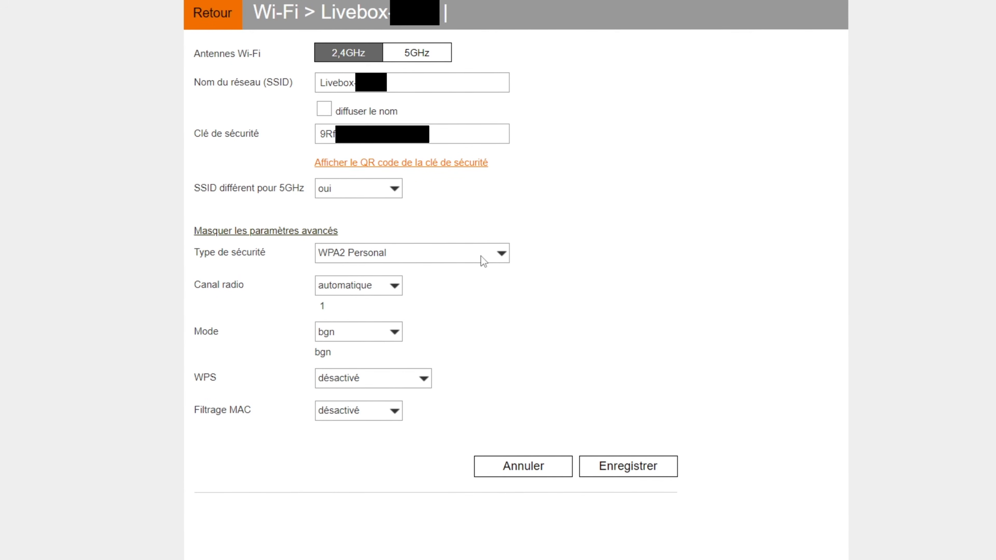
click(431, 257)
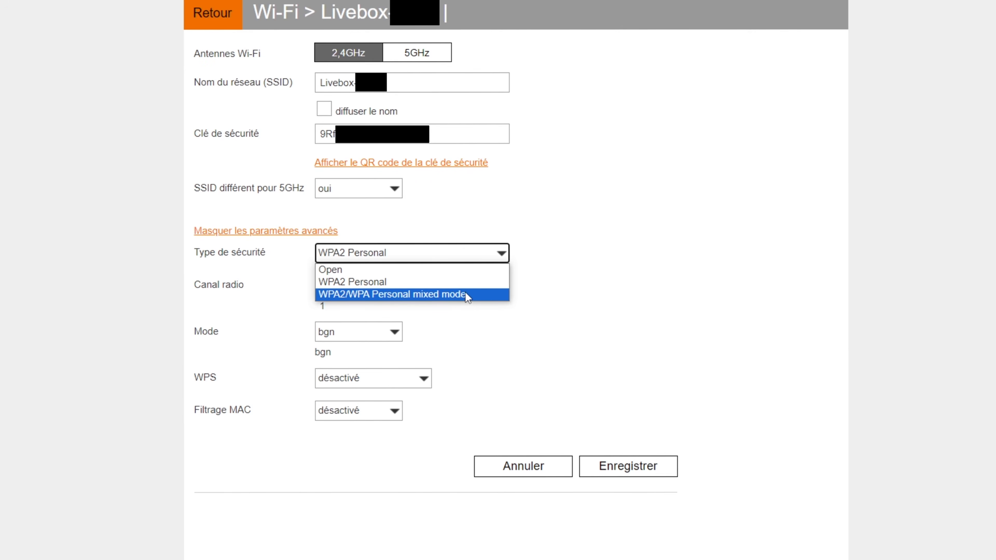
click(410, 270)
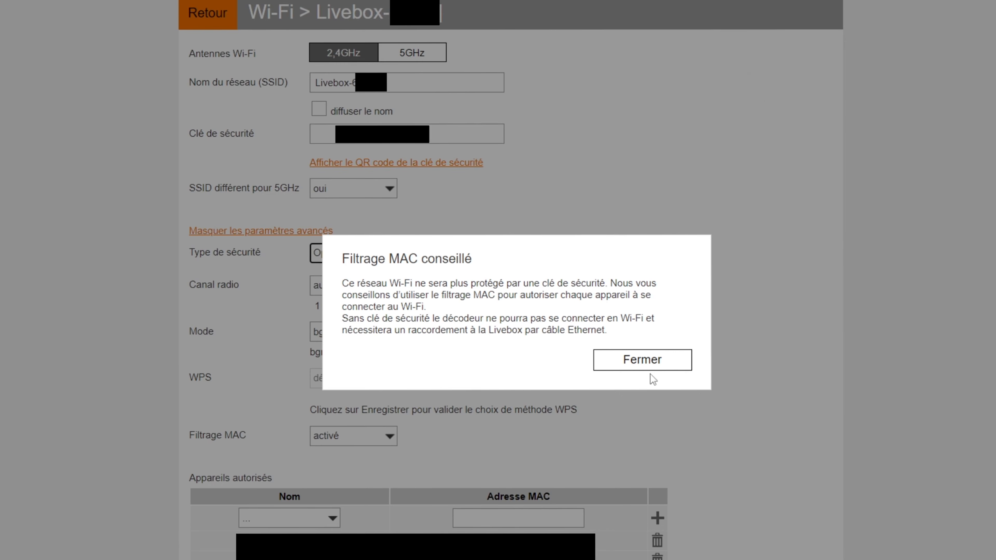
click(682, 362)
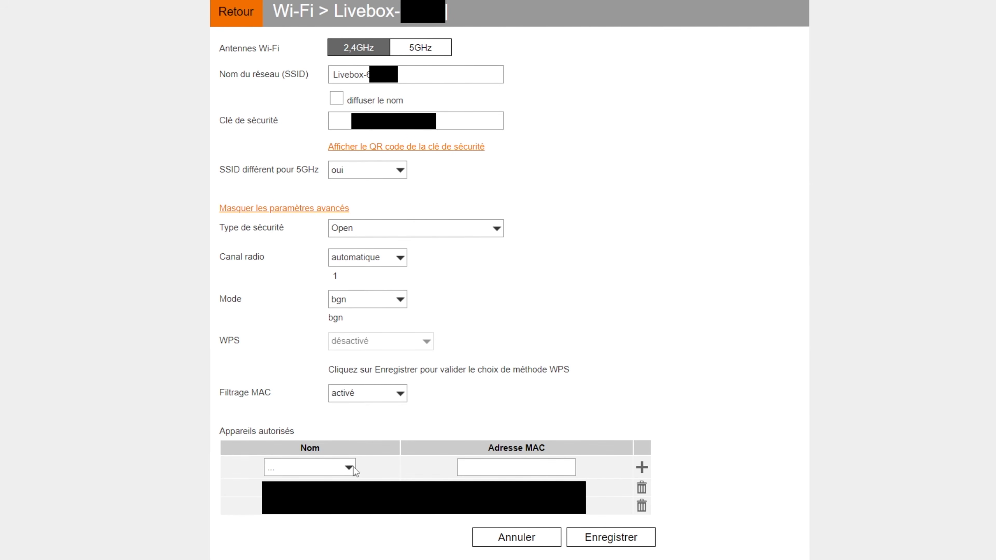
Check the device name choices and MAC address field for authorised devices, and discard the network changes.
click(352, 467)
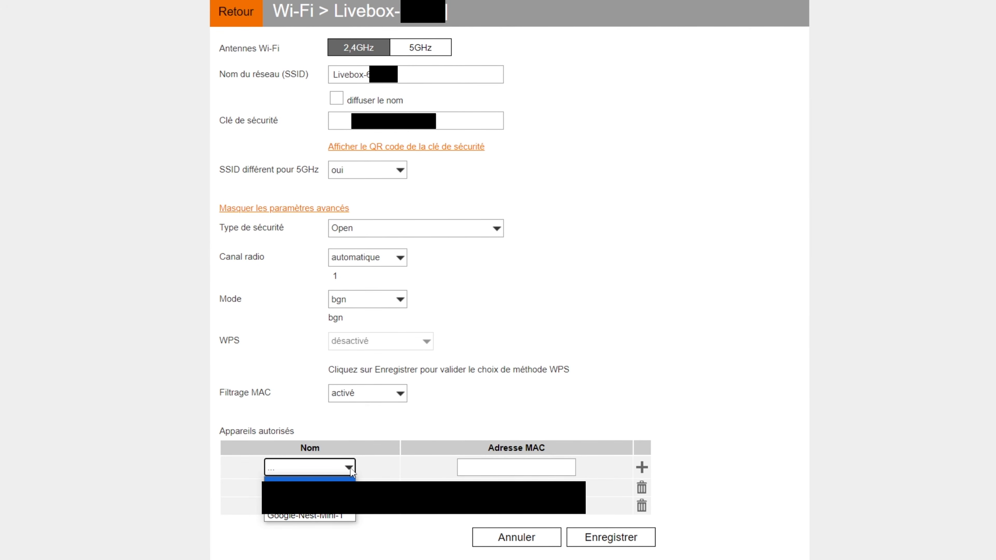
click(511, 405)
click(503, 469)
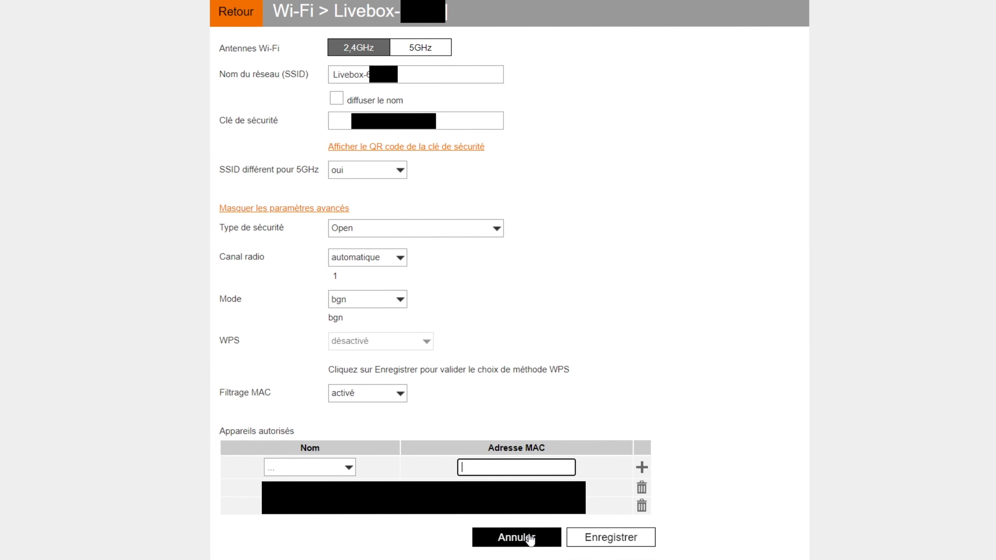
click(531, 541)
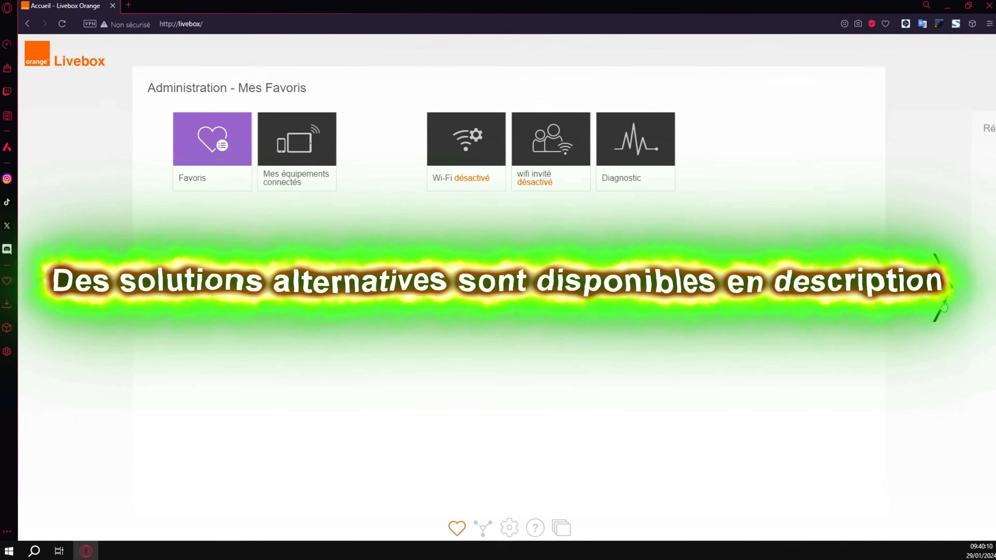
Go to the applications and useful links section and sign out of the Livebox administration.
click(945, 306)
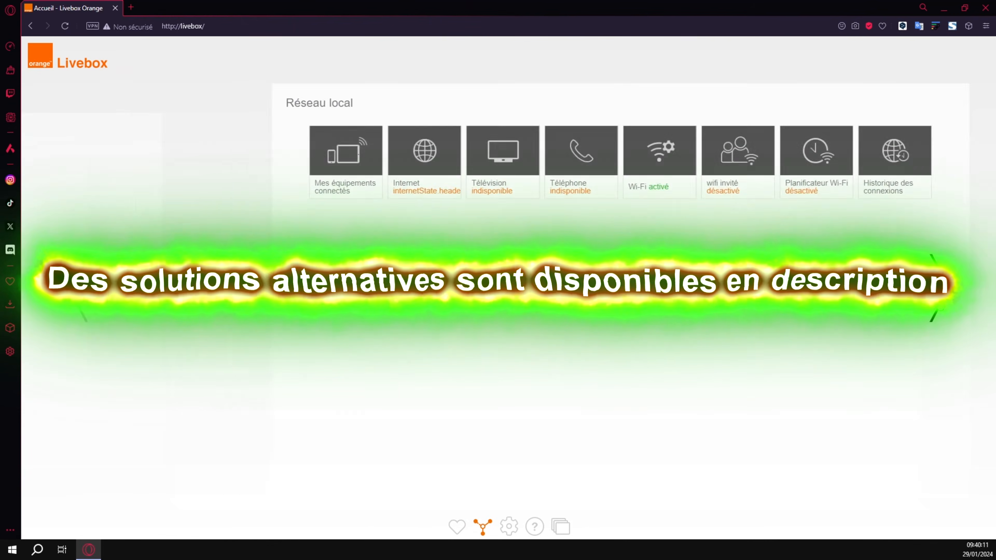
click(945, 306)
click(944, 306)
click(945, 307)
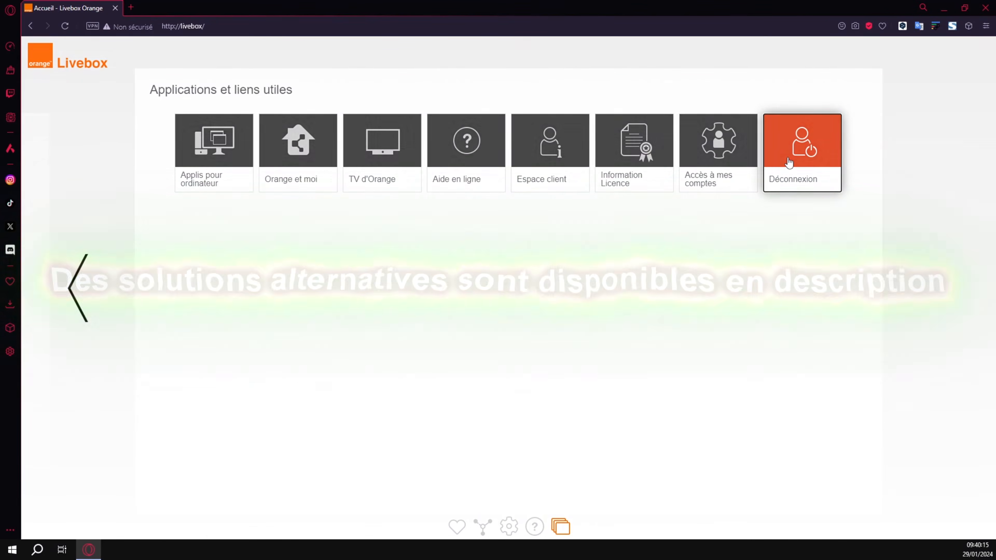
click(789, 163)
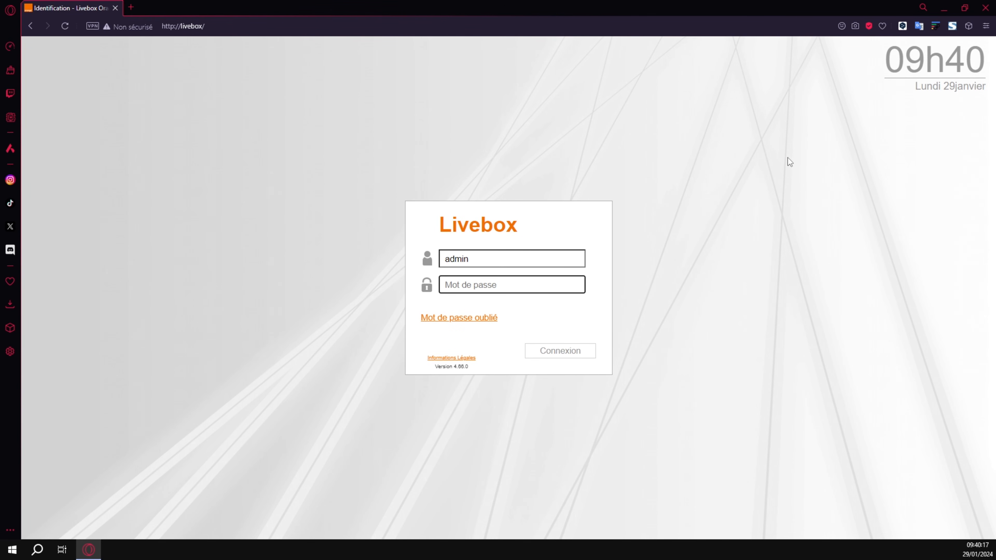